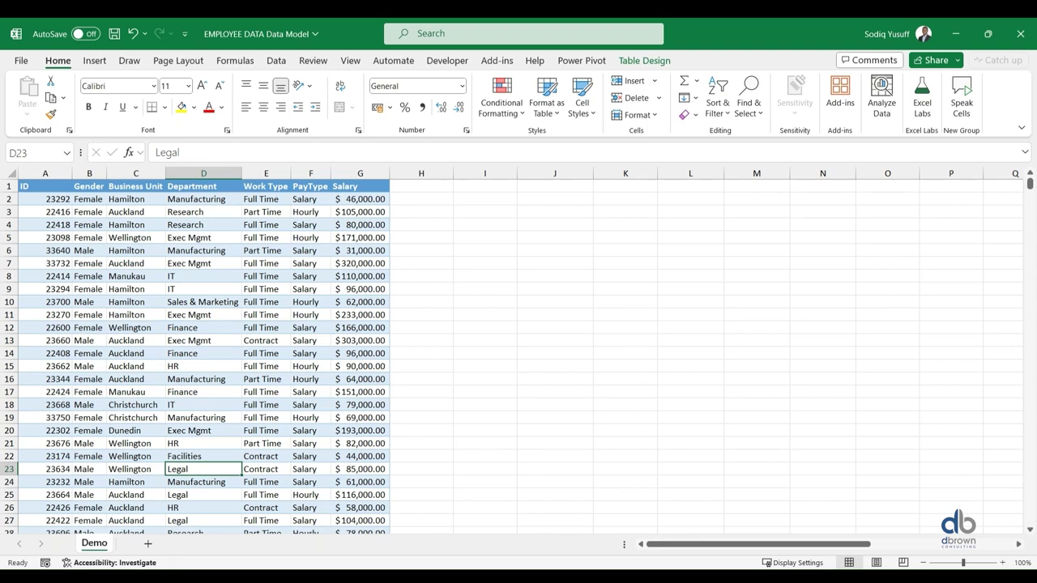
Start a GROUPBY formula in J2 using the Department through Work Type columns as row fields
{"action": "left_click", "coordinate": [145, 495]}
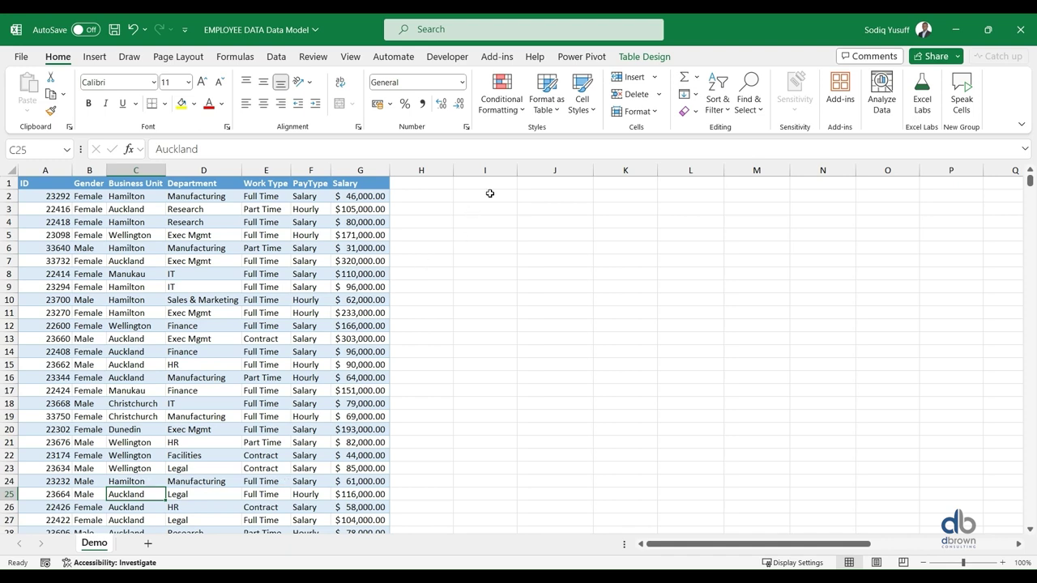
{"action": "left_click", "coordinate": [534, 197]}
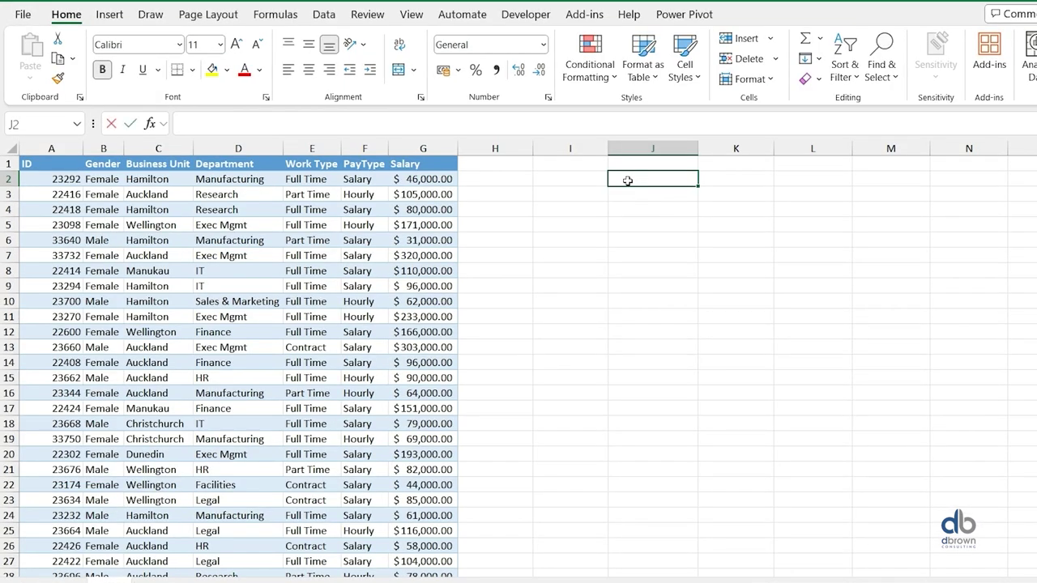
{"action": "type", "text": "=group"}
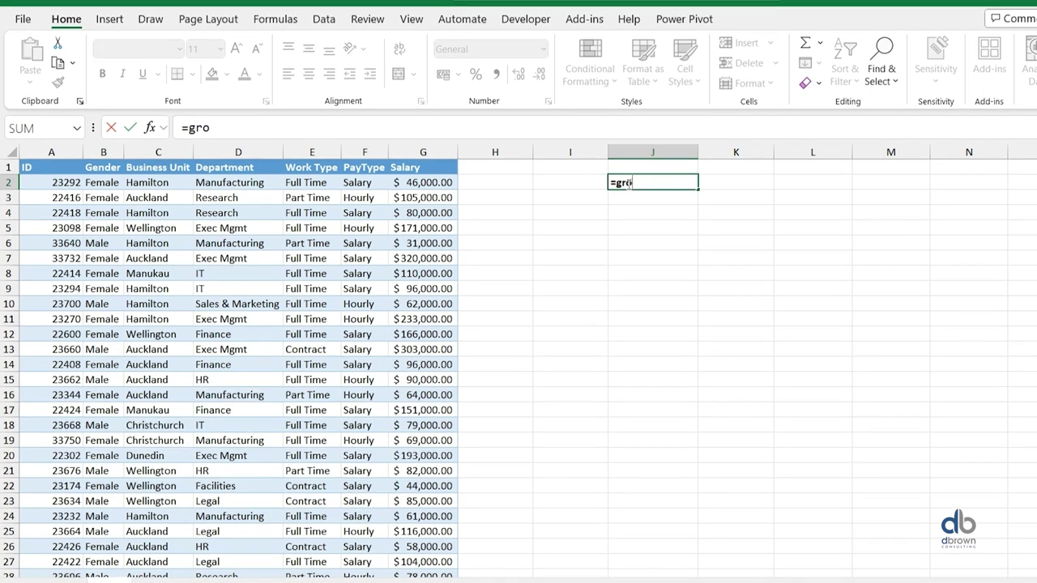
{"action": "key", "text": "Tab"}
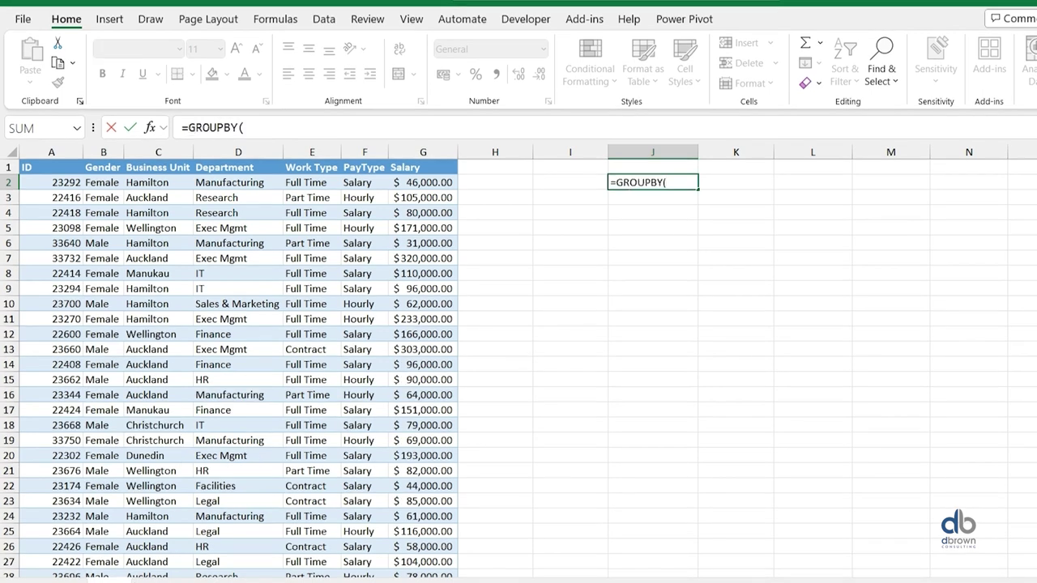
{"action": "left_click", "coordinate": [226, 163]}
{"action": "left_click_drag", "start_coordinate": [228, 164], "coordinate": [296, 166]}
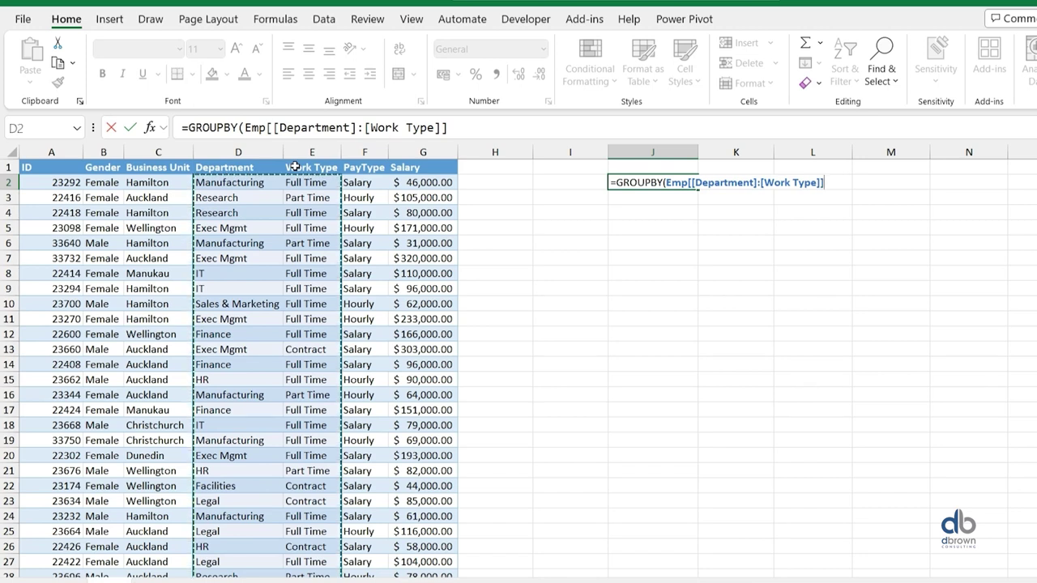
Add Salary as the values with SUM as the function, and enter the formula
{"action": "type", "text": ","}
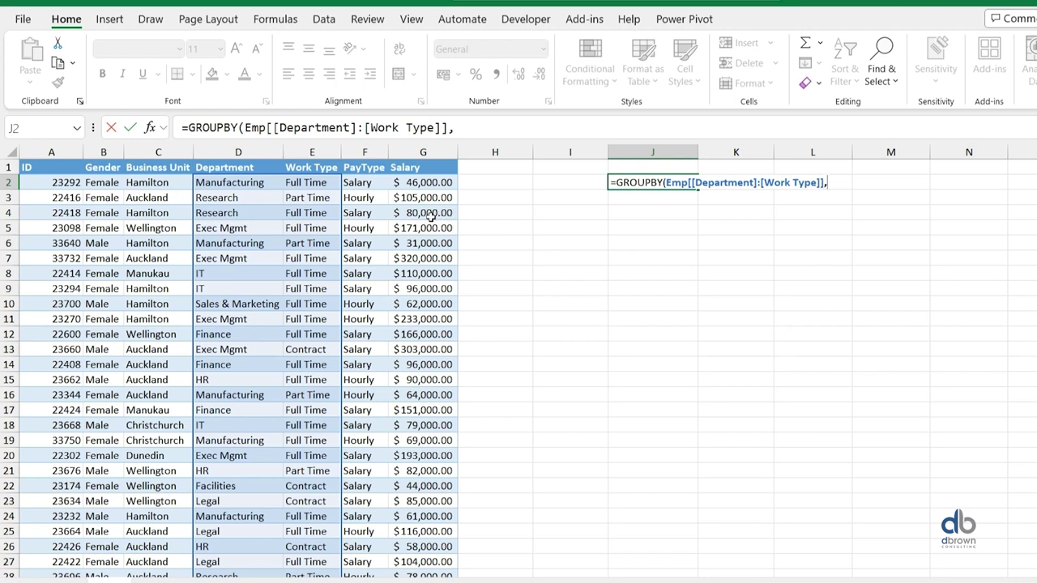
{"action": "left_click", "coordinate": [425, 162]}
{"action": "type", "text": ","}
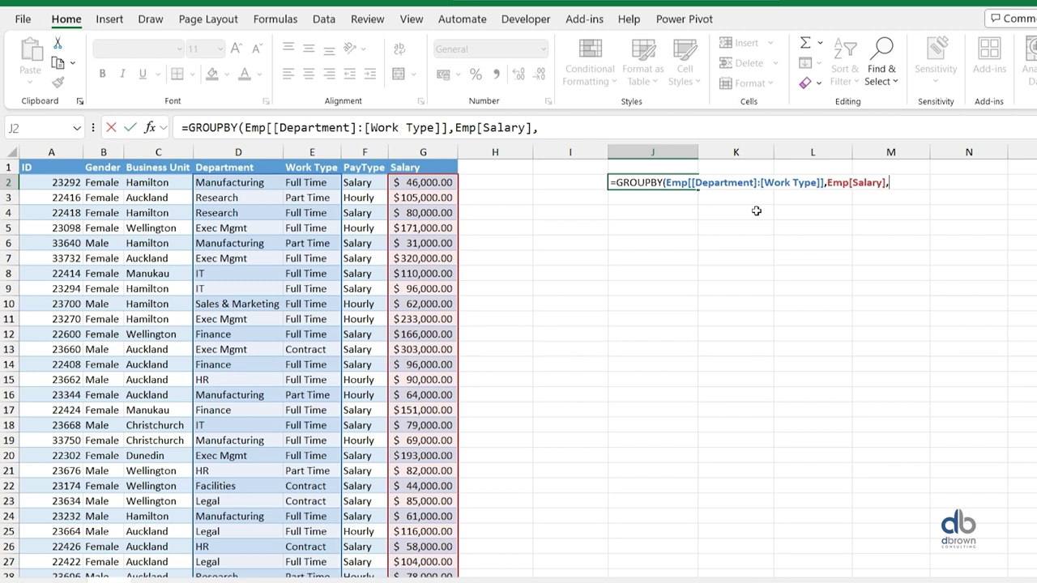
{"action": "type", "text": "sum"}
{"action": "key", "text": "Tab"}
{"action": "type", "text": ")"}
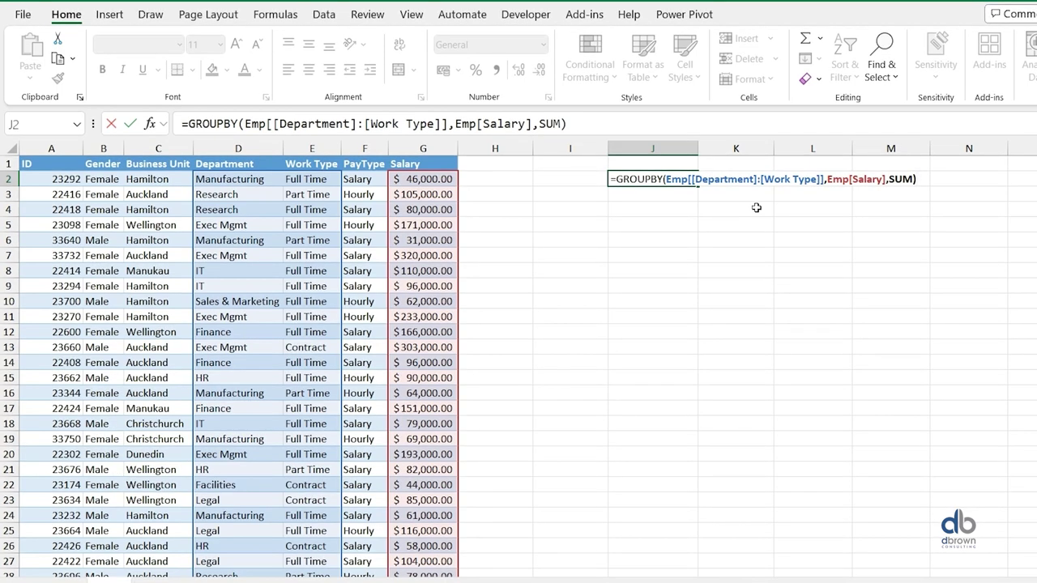
{"action": "key", "text": "Return"}
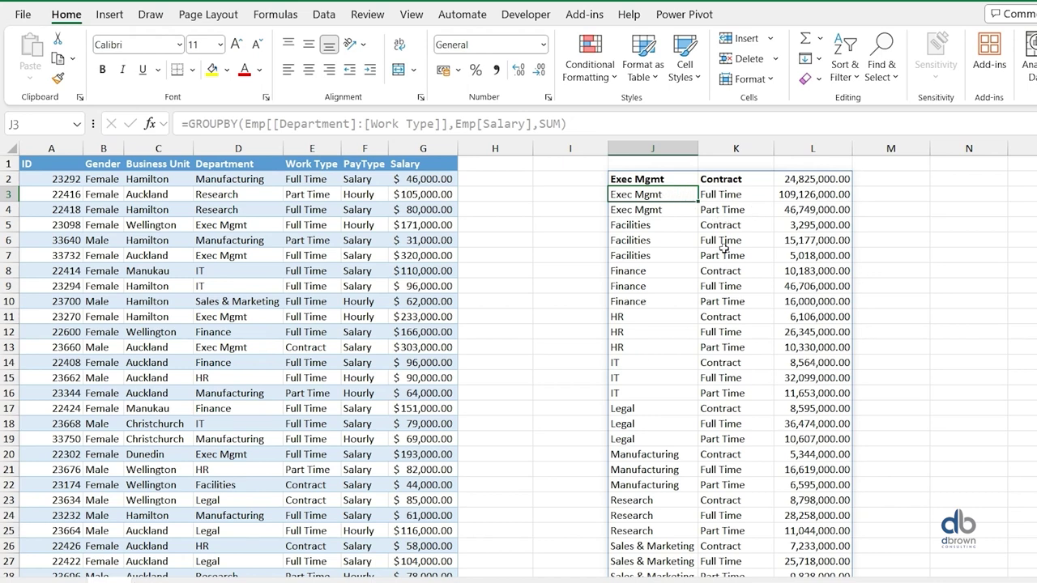
Inspect the spilled department and work-type totals, then delete the GROUPBY formula from J2
{"action": "scroll", "coordinate": [723, 247], "scroll_direction": "down", "scroll_amount": 5}
{"action": "scroll", "coordinate": [723, 247], "scroll_direction": "up", "scroll_amount": 5}
{"action": "scroll", "coordinate": [729, 214], "scroll_direction": "down", "scroll_amount": 5}
{"action": "scroll", "coordinate": [728, 219], "scroll_direction": "up", "scroll_amount": 5}
{"action": "left_click_drag", "start_coordinate": [633, 180], "coordinate": [638, 390]}
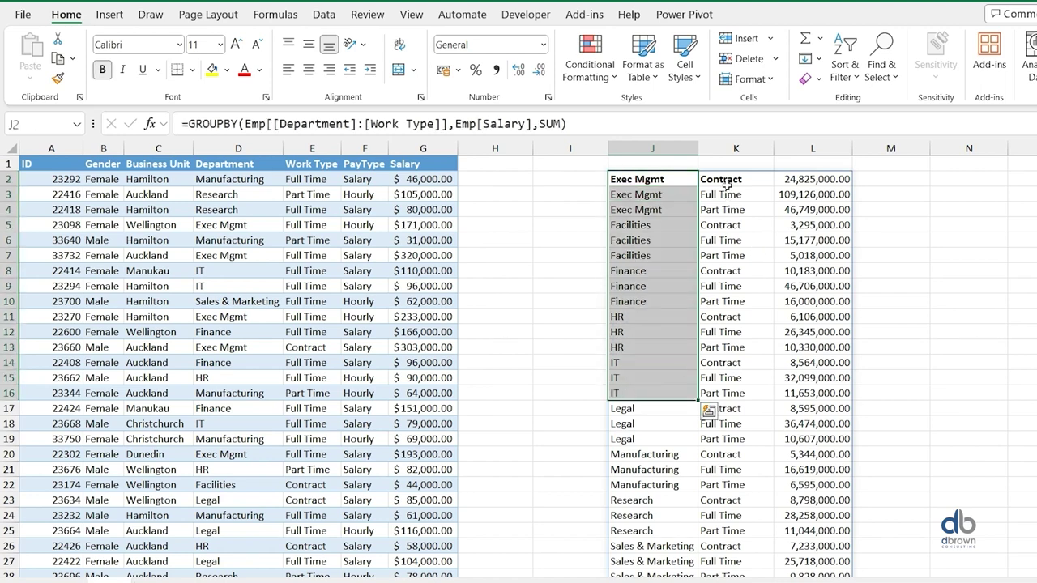
{"action": "left_click_drag", "start_coordinate": [726, 183], "coordinate": [727, 235]}
{"action": "key", "text": "shift+Up"}
{"action": "key", "text": "shift+Up"}
{"action": "key", "text": "shift+Up"}
{"action": "key", "text": "shift+Right"}
{"action": "key", "text": "shift+Right"}
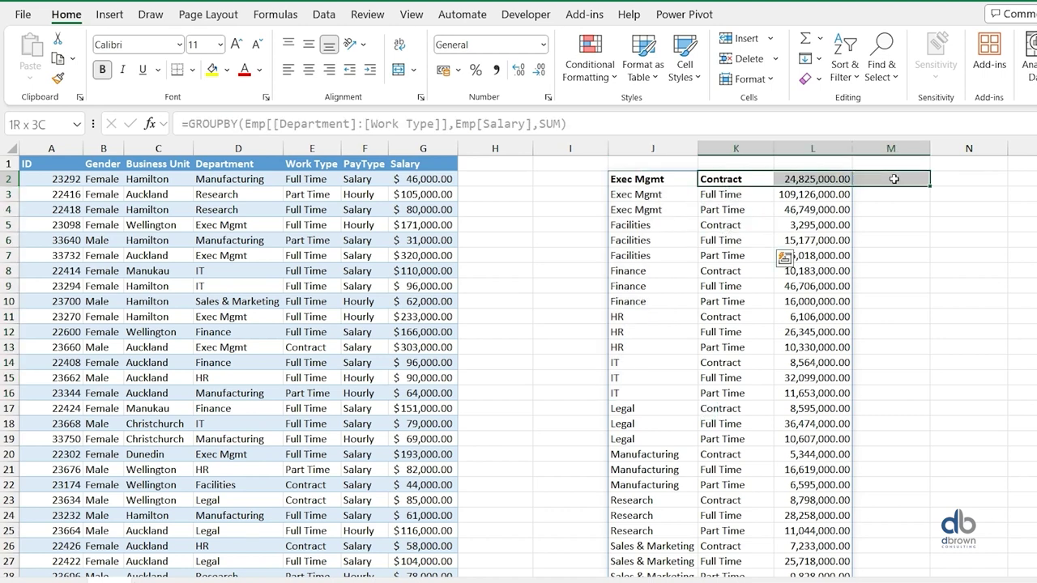
{"action": "left_click", "coordinate": [631, 181]}
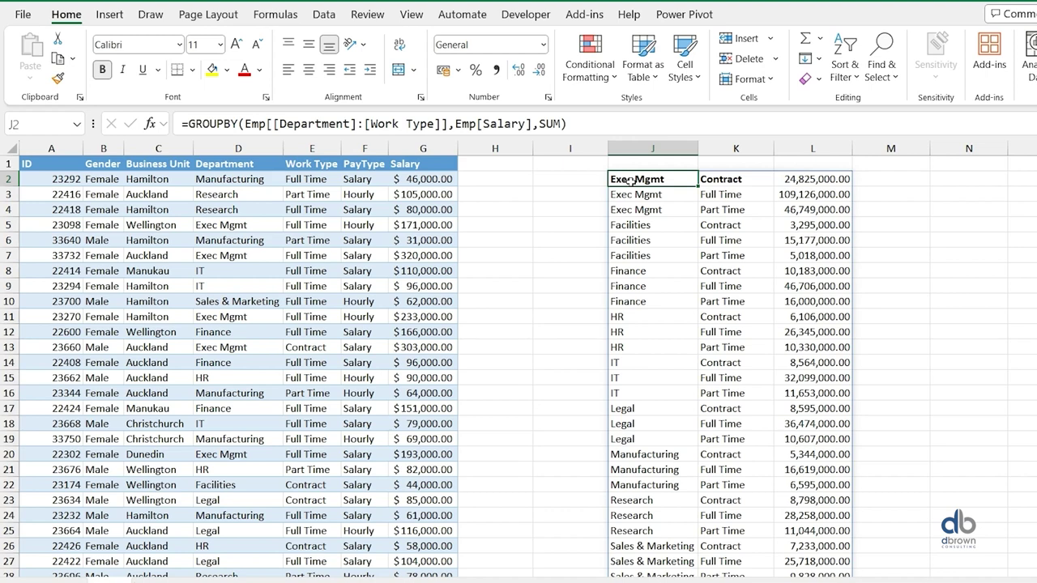
{"action": "key", "text": "Delete"}
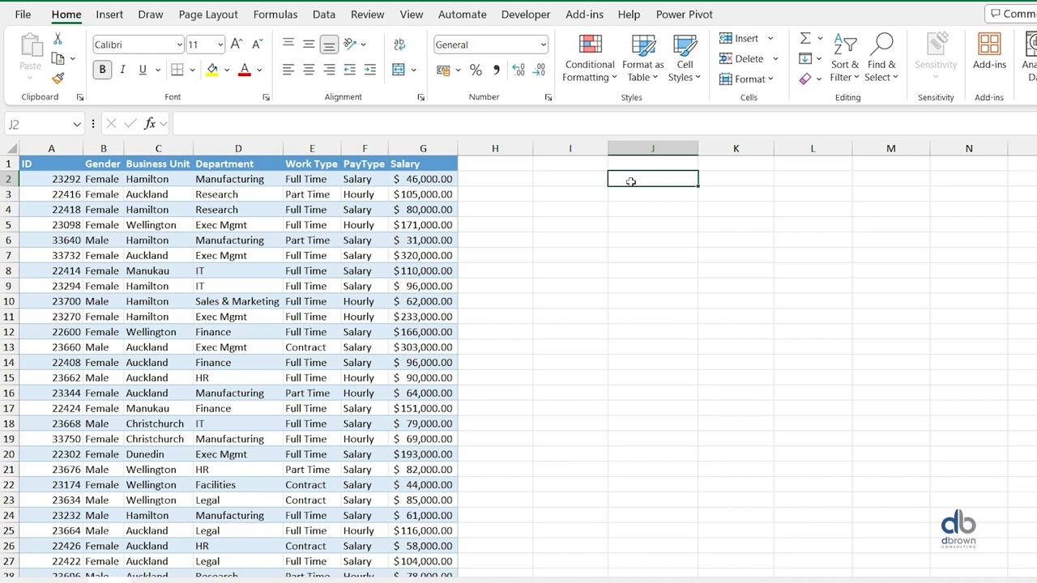
Enter =PIVOTBY in J2 with Department as rows, Work Type as columns, and SUM of Salary
{"action": "type", "text": "=p"}
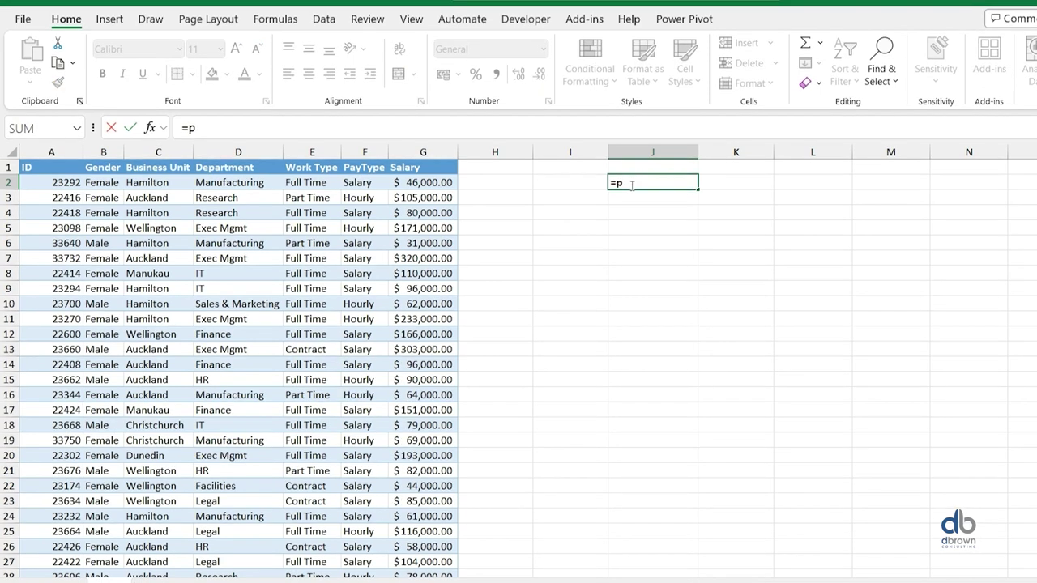
{"action": "type", "text": "ivot"}
{"action": "key", "text": "Tab"}
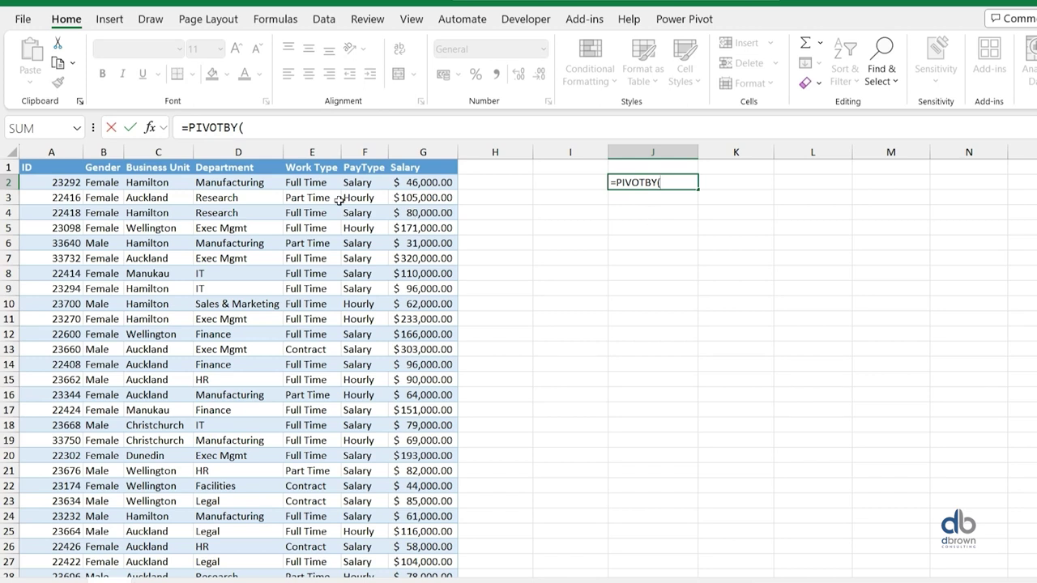
{"action": "left_click", "coordinate": [231, 160]}
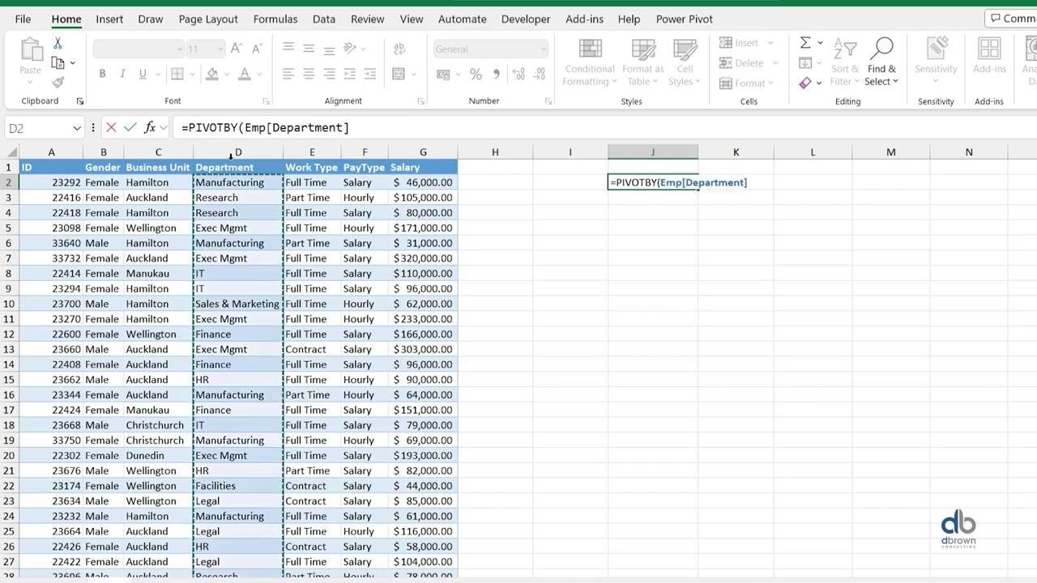
{"action": "type", "text": ","}
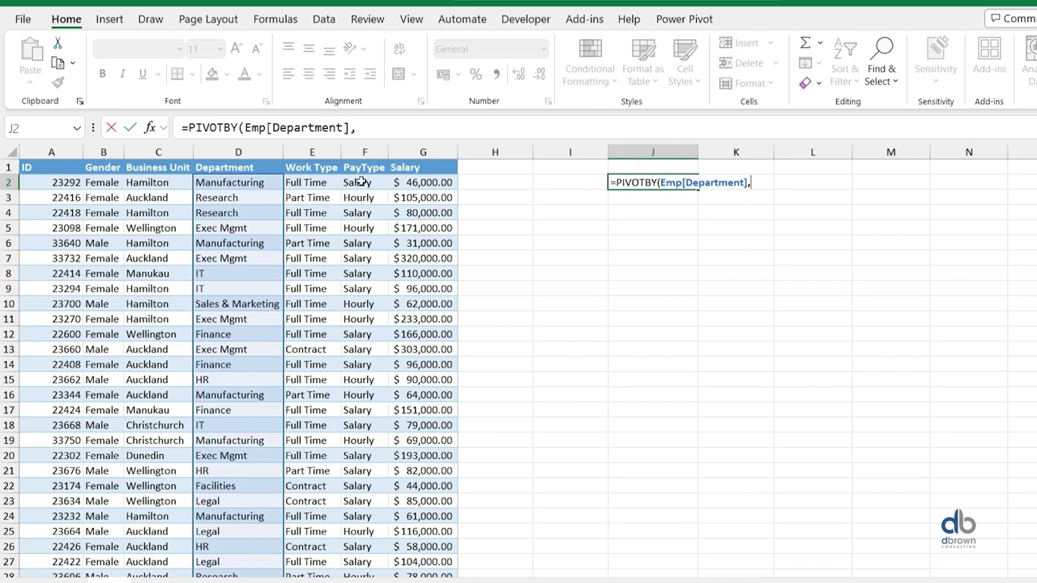
{"action": "left_click", "coordinate": [312, 158]}
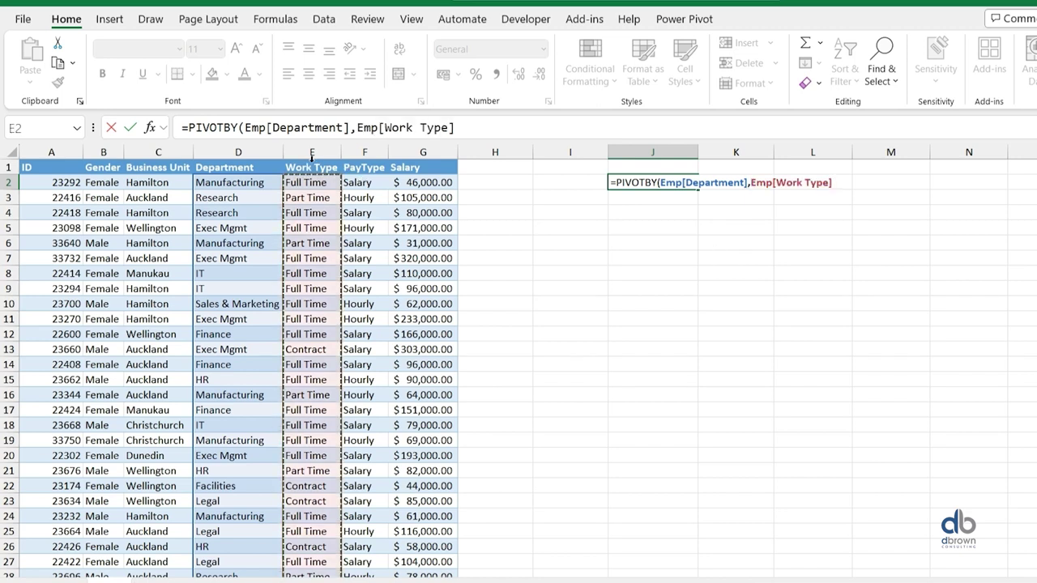
{"action": "type", "text": ","}
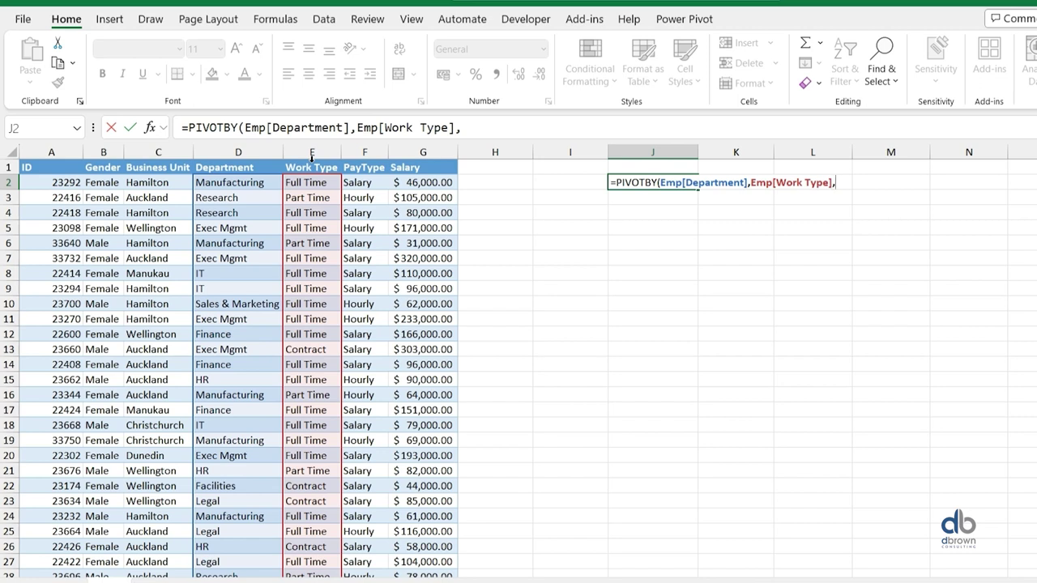
{"action": "left_click", "coordinate": [415, 159]}
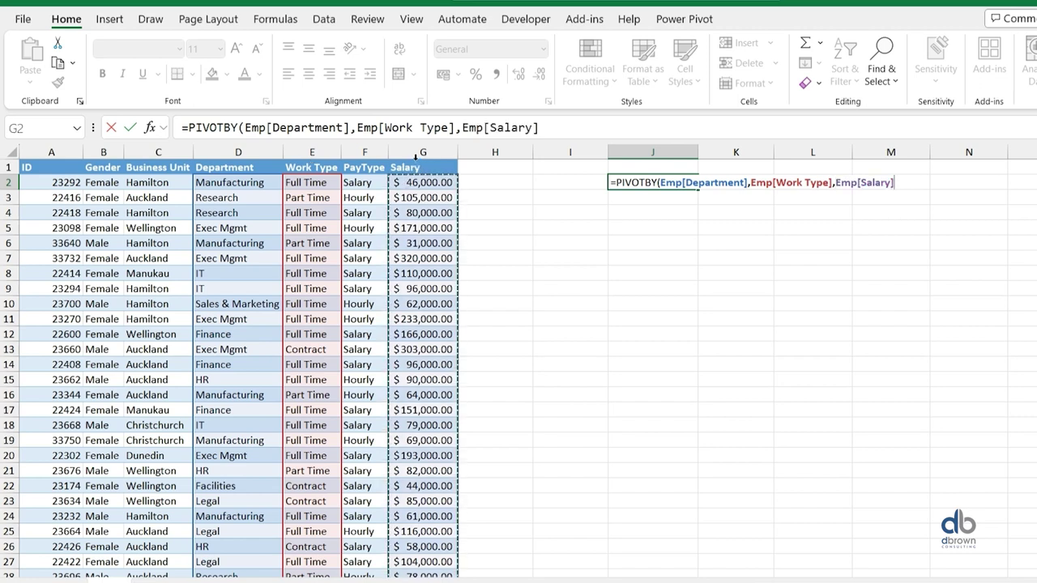
{"action": "type", "text": ","}
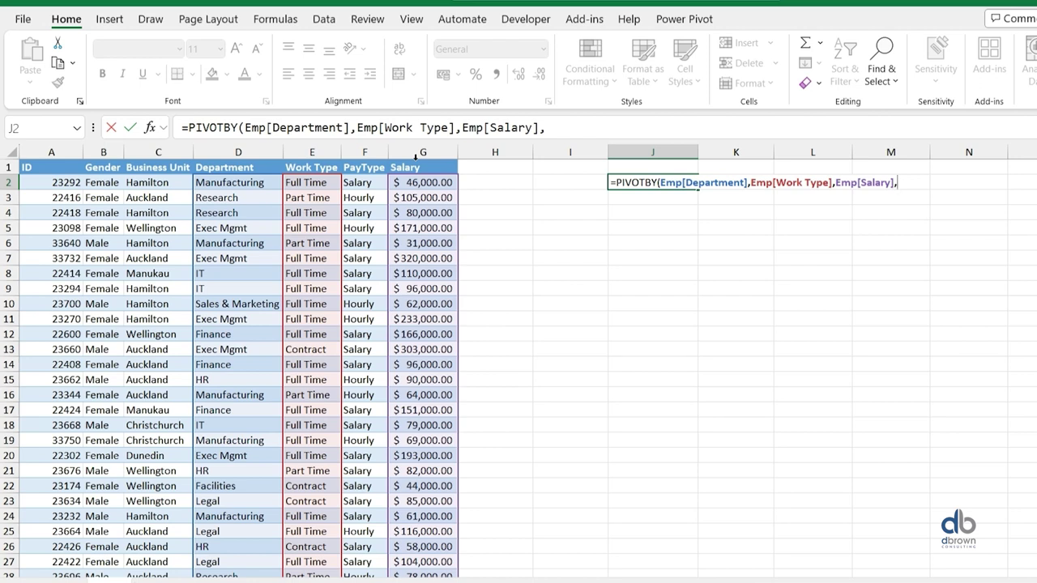
{"action": "type", "text": "sum"}
{"action": "key", "text": "Tab"}
{"action": "type", "text": ")"}
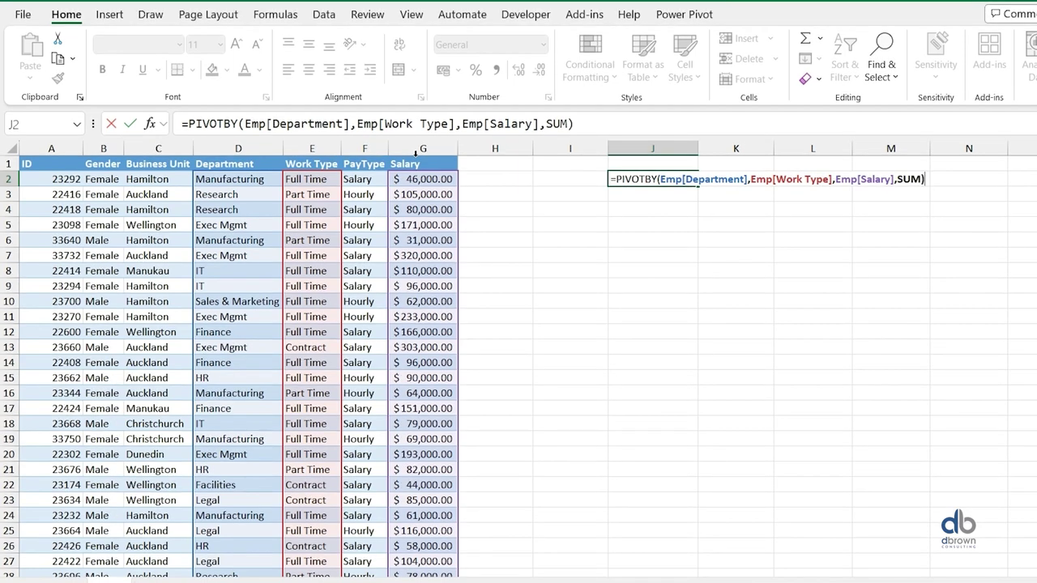
{"action": "key", "text": "Return"}
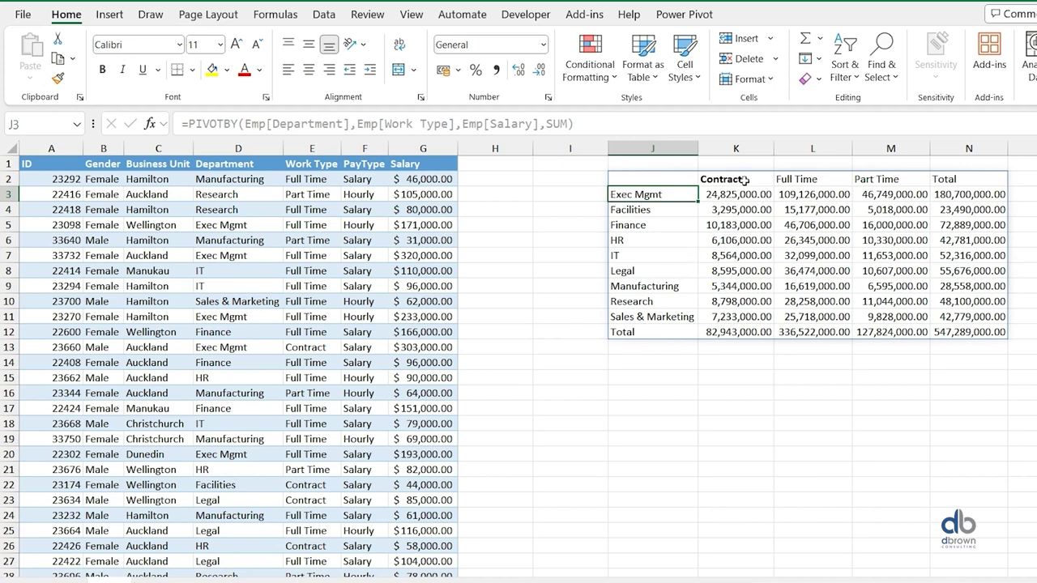
Select J2 and highlight the Emp[Department] reference in the formula bar
{"action": "left_click", "coordinate": [637, 179]}
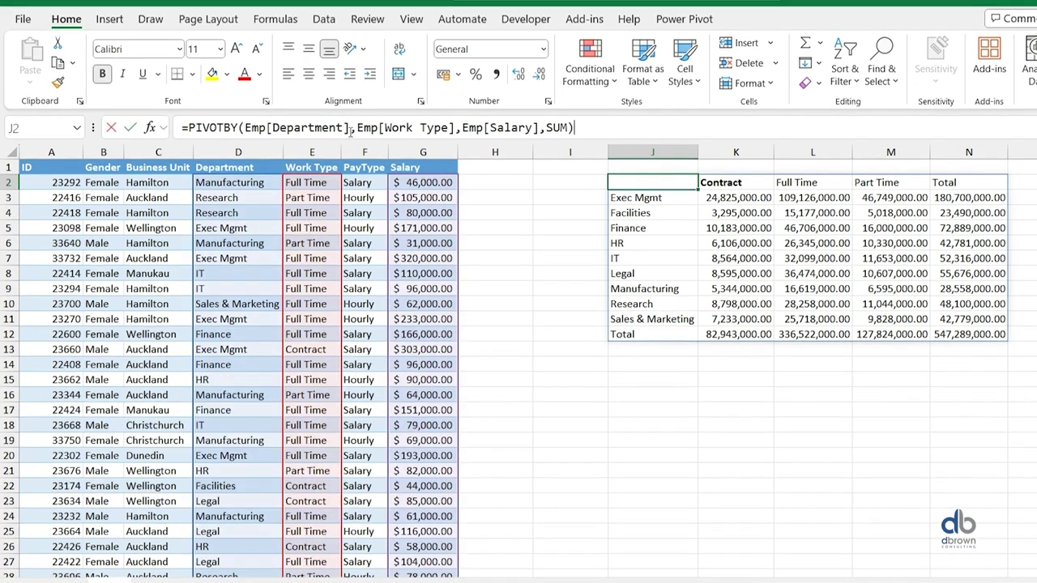
{"action": "left_click_drag", "start_coordinate": [350, 124], "coordinate": [246, 130]}
Replace the row argument with the Business Unit through Department columns and commit the formula
{"action": "key", "text": "Delete"}
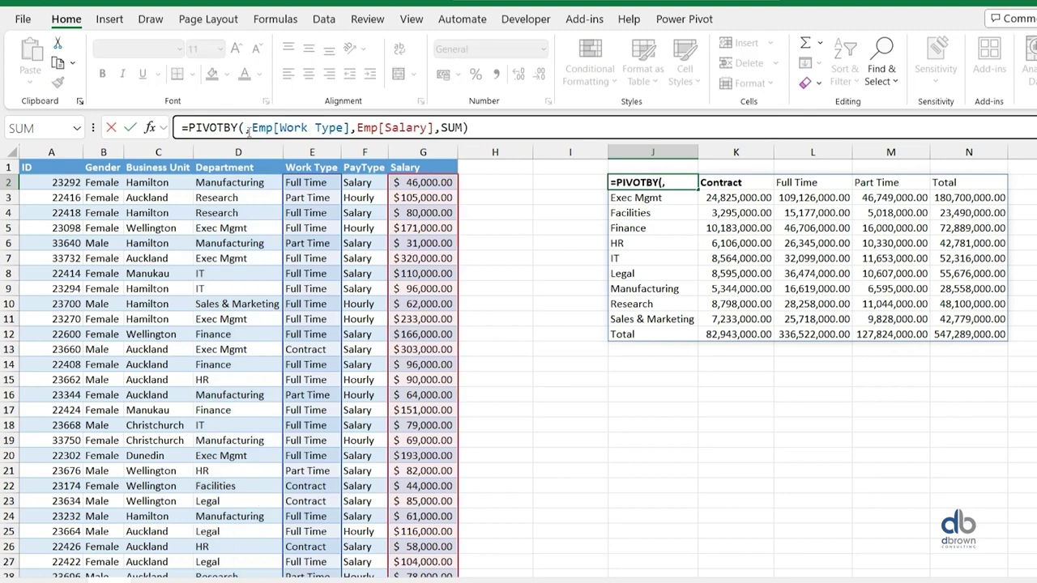
{"action": "left_click", "coordinate": [153, 171]}
{"action": "left_click_drag", "start_coordinate": [190, 168], "coordinate": [209, 167]}
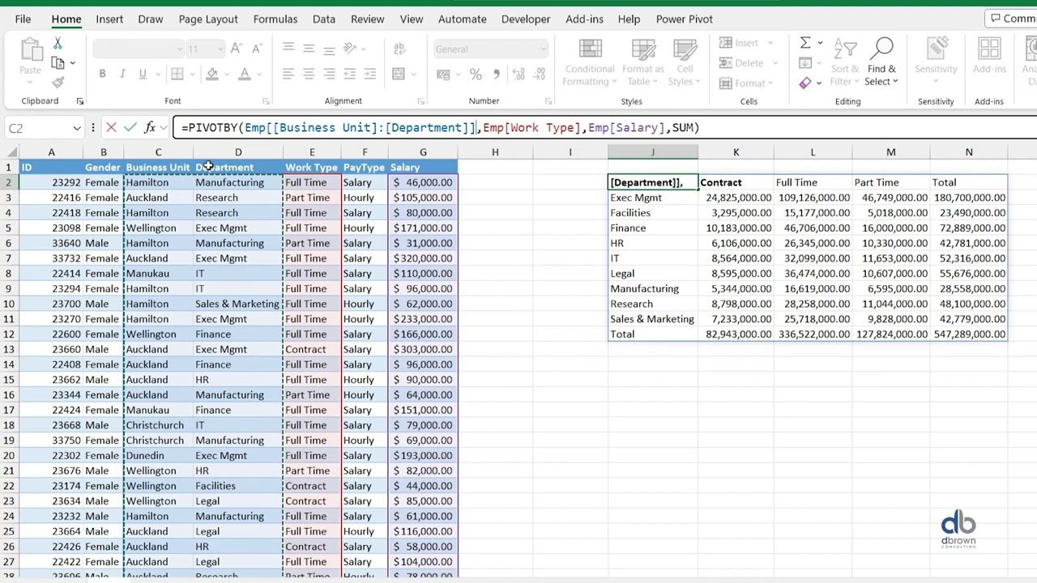
{"action": "key", "text": "Return"}
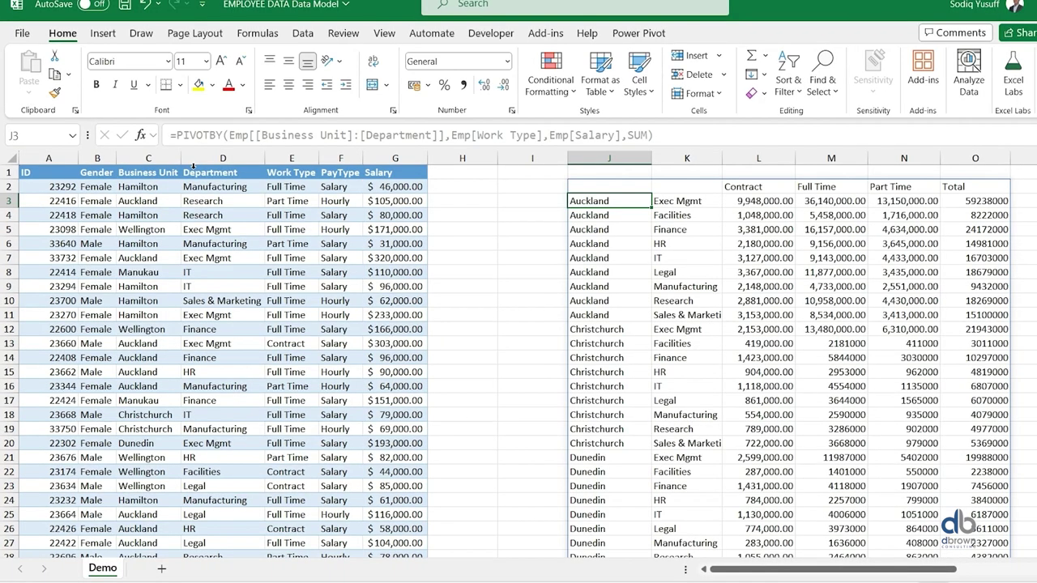
Review the Contract-to-Total headers and the PIVOTBY formula, leaving it unchanged
{"action": "left_click_drag", "start_coordinate": [768, 188], "coordinate": [972, 186]}
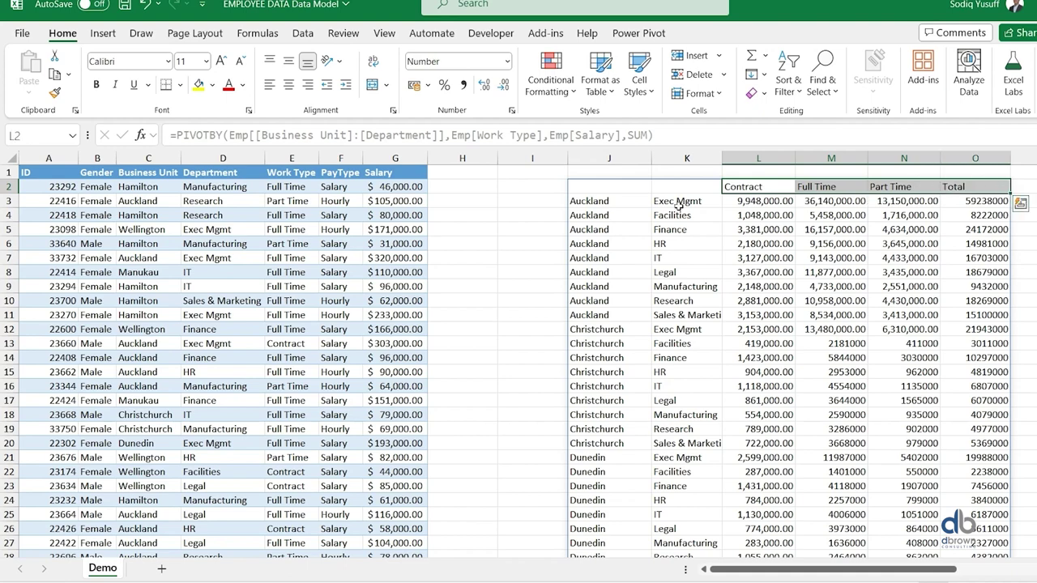
{"action": "left_click", "coordinate": [608, 186]}
{"action": "scroll", "coordinate": [680, 272], "scroll_direction": "down", "scroll_amount": 5}
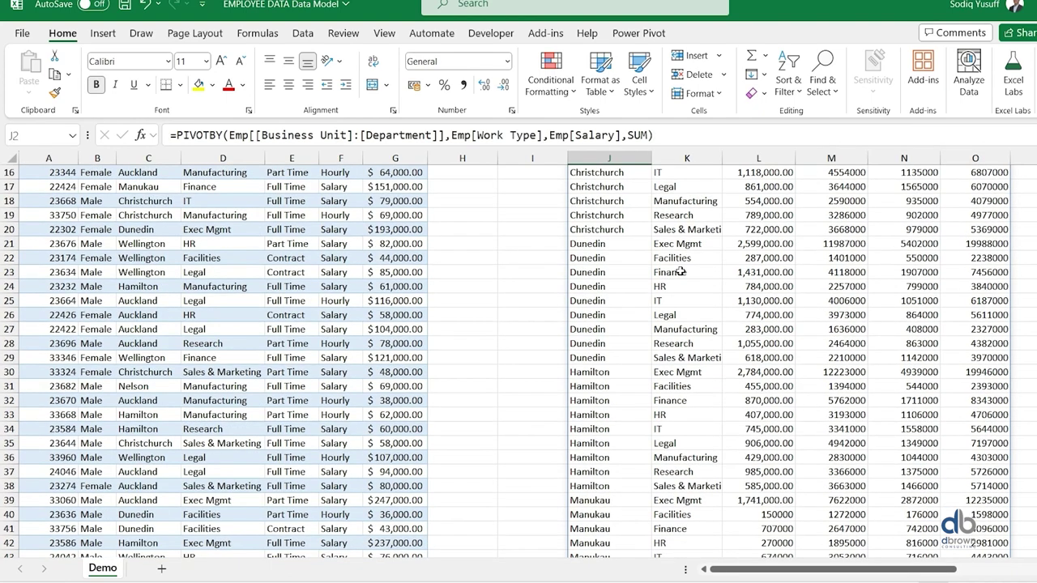
{"action": "scroll", "coordinate": [681, 272], "scroll_direction": "up", "scroll_amount": 5}
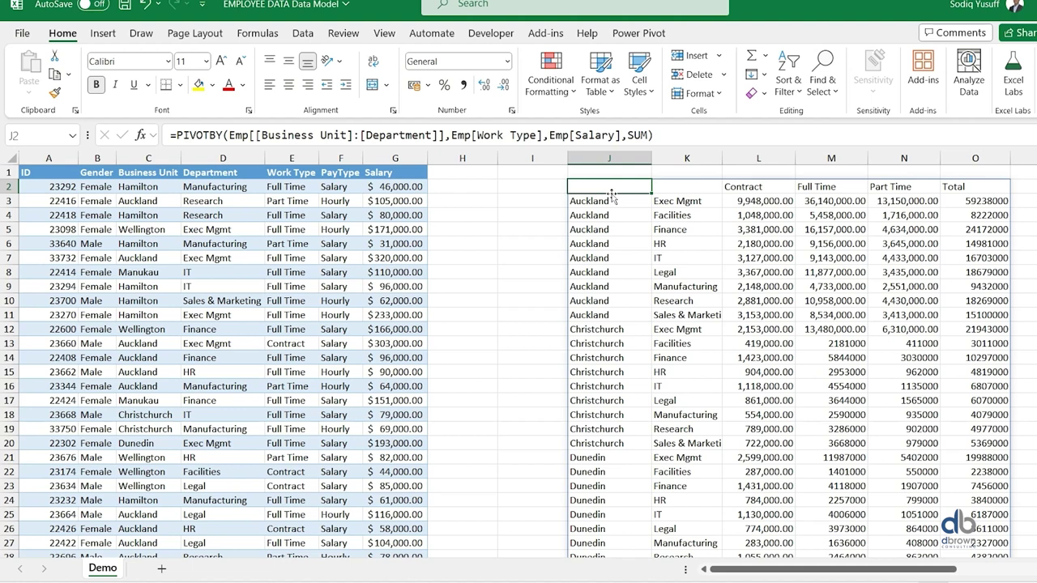
{"action": "left_click", "coordinate": [662, 138]}
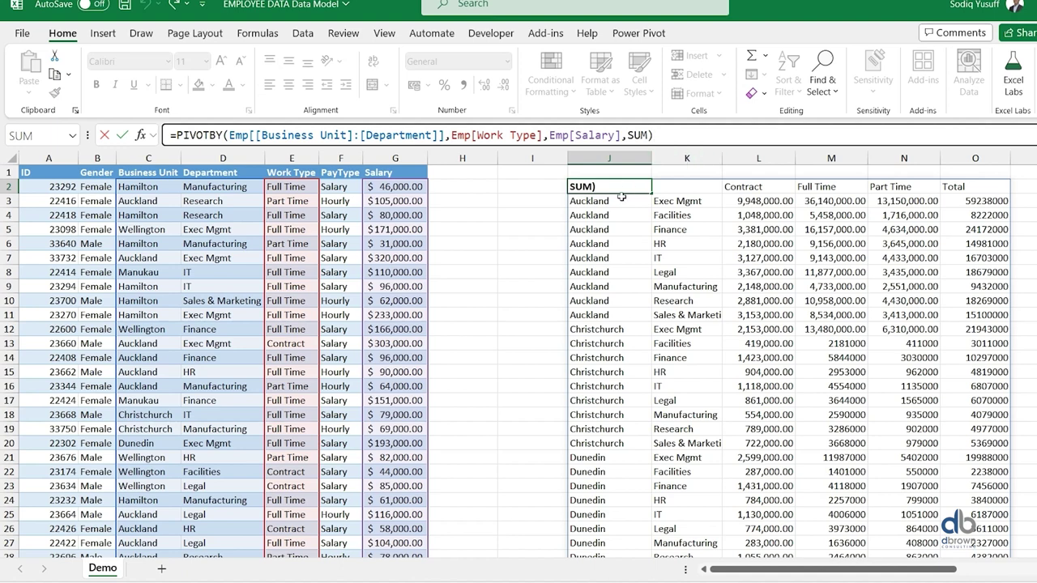
{"action": "key", "text": "Escape"}
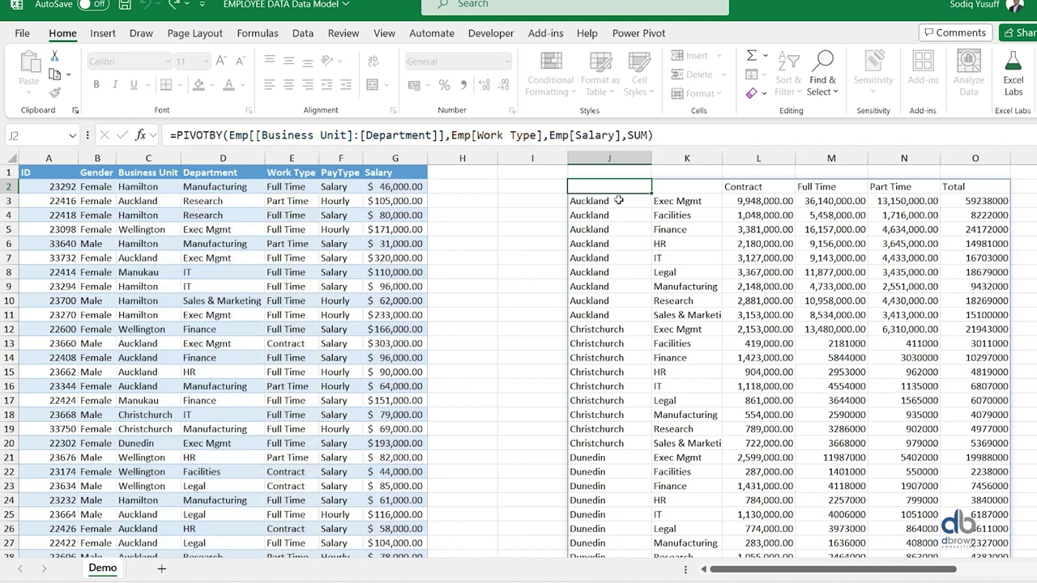